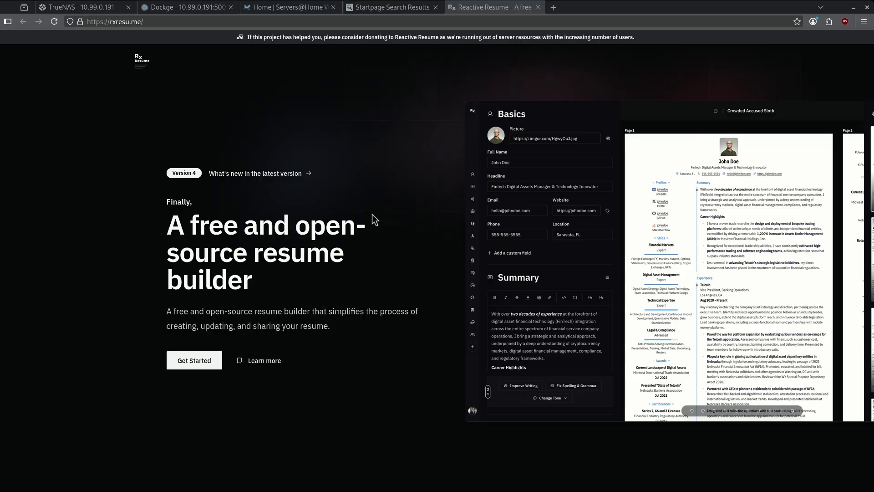
Step: Create the reactiveresume dataset under tank/configs in TrueNAS and grant Other write permission
{"action": "key", "text": "ctrl+1"}
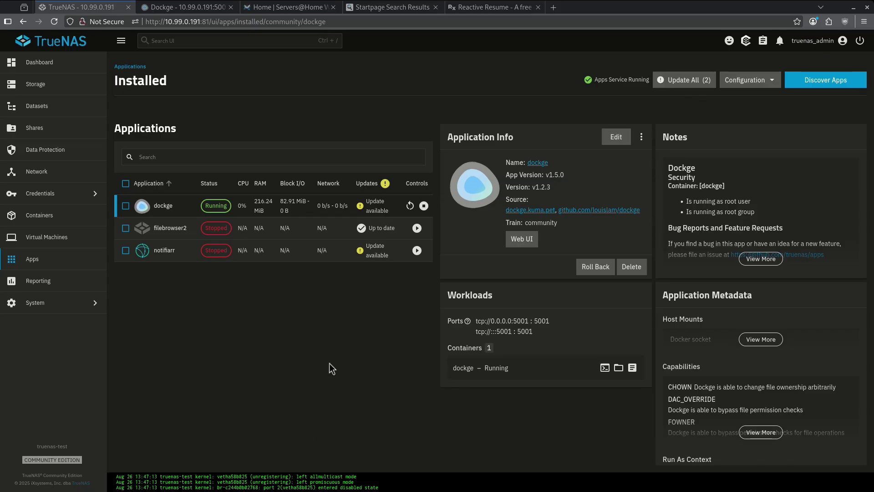
{"action": "left_click", "coordinate": [65, 115]}
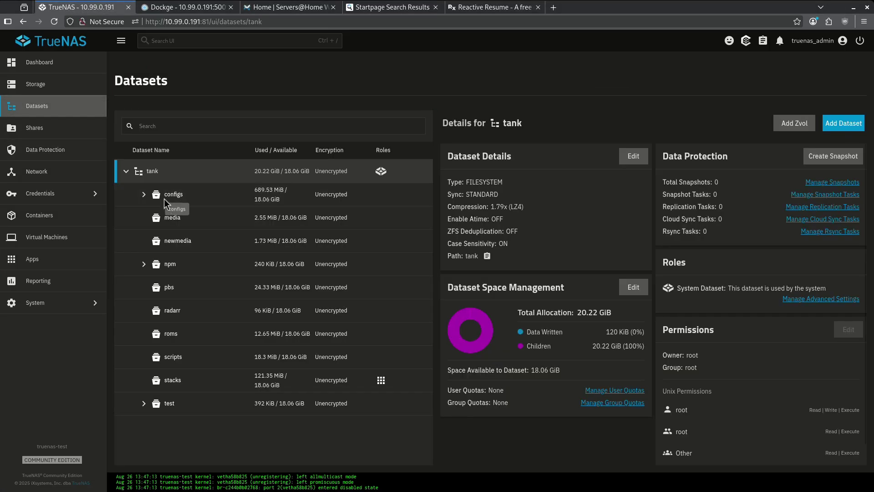
{"action": "left_click", "coordinate": [164, 198]}
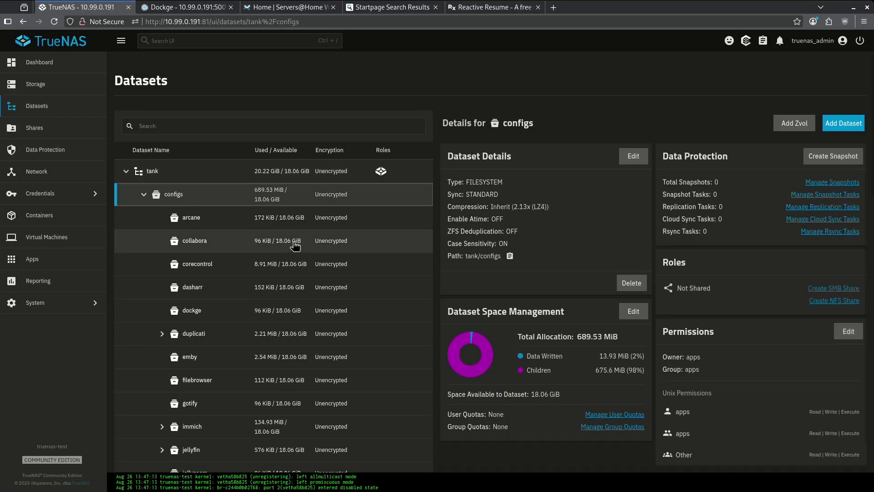
{"action": "left_click", "coordinate": [843, 122]}
{"action": "left_click", "coordinate": [555, 206]}
{"action": "type", "text": "reactiveresume"}
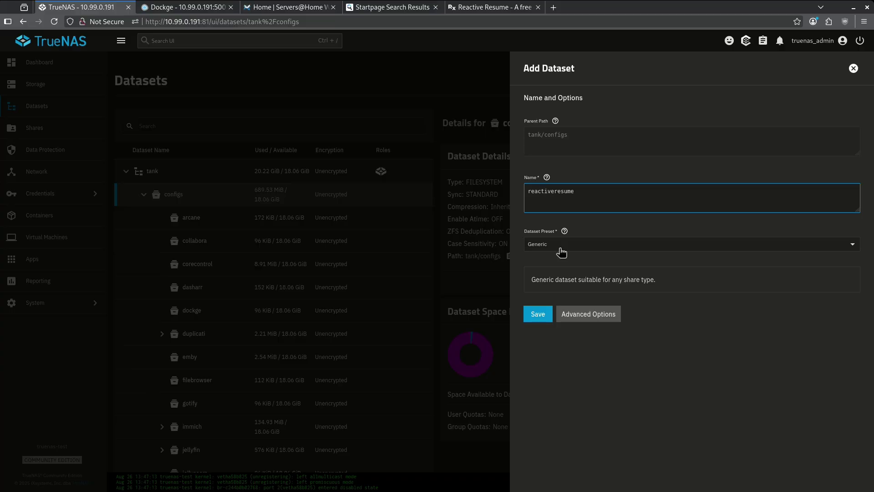
{"action": "key", "text": "Return"}
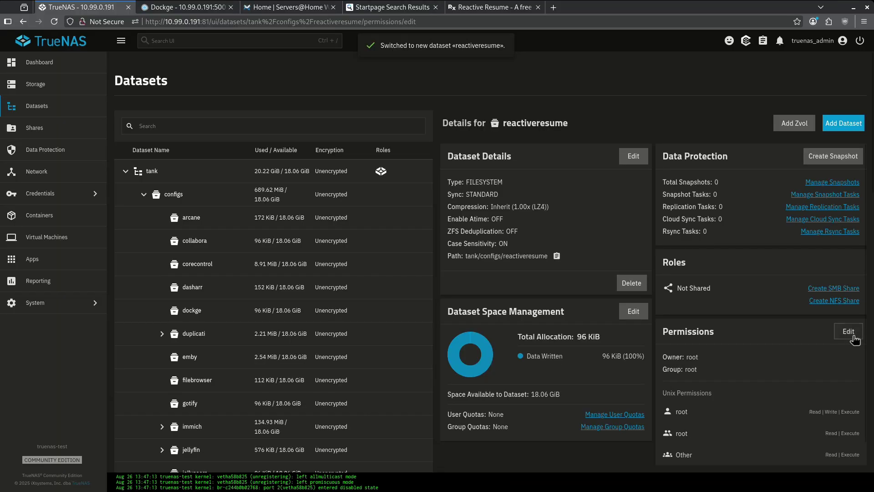
{"action": "left_click", "coordinate": [846, 278]}
{"action": "left_click", "coordinate": [555, 265]}
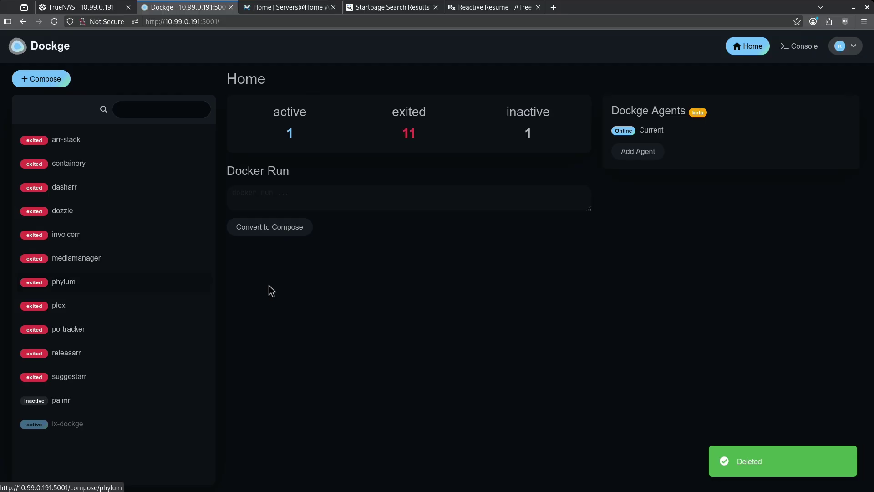
Step: Start a new Dockge compose stack with the stack name reactiveresume
{"action": "key", "text": "ctrl+Tab"}
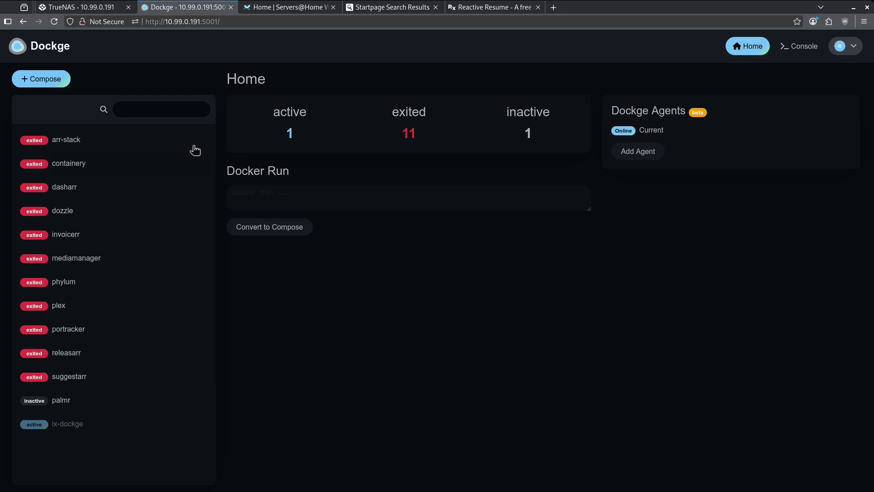
{"action": "left_click", "coordinate": [41, 79]}
{"action": "left_click", "coordinate": [299, 167]}
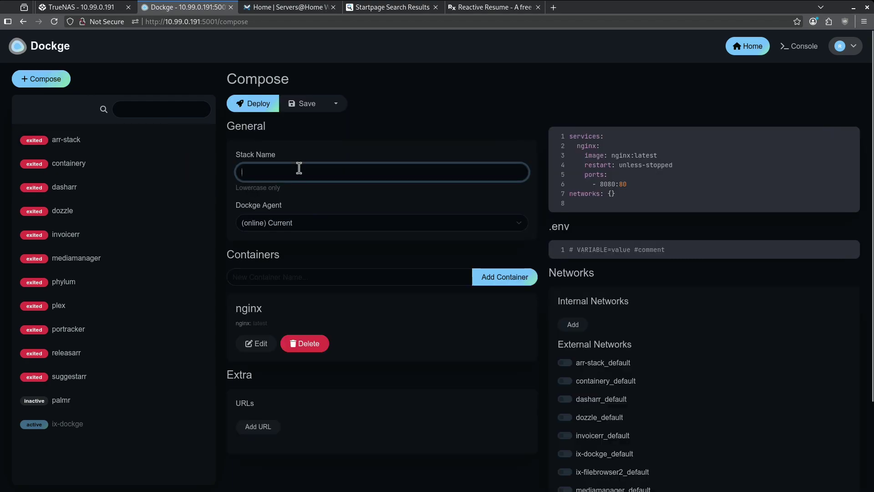
{"action": "type", "text": "reactiveresume"}
Step: Copy the compose file from the wiki's Productivity Apps > Reactive Resume guide, back into Dockge's editor
{"action": "key", "text": "ctrl+Tab"}
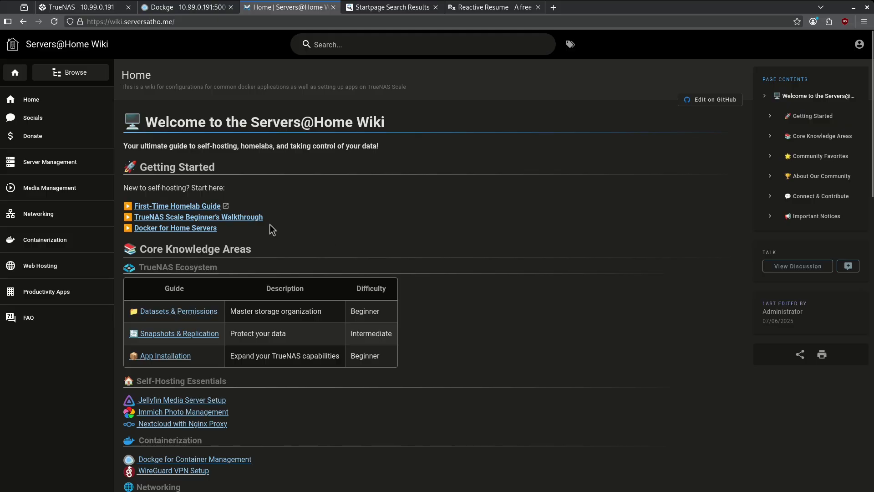
{"action": "left_click", "coordinate": [27, 292]}
{"action": "left_click", "coordinate": [527, 261]}
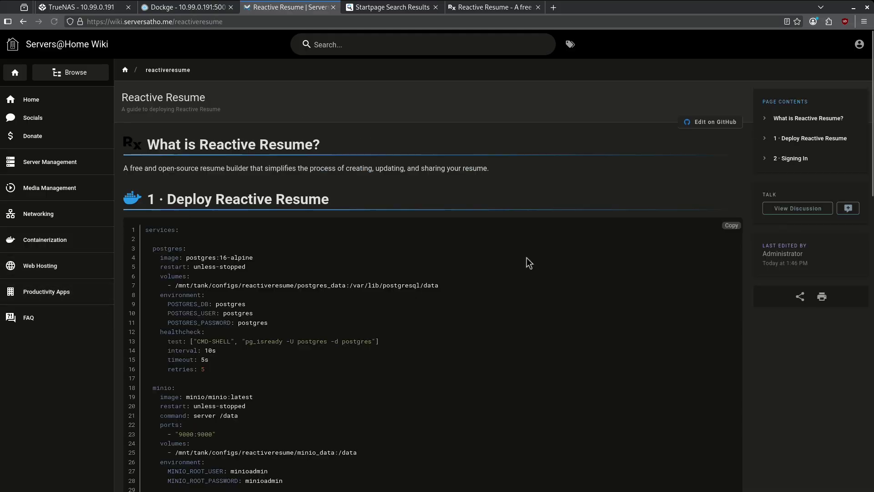
{"action": "left_click", "coordinate": [726, 228]}
{"action": "left_click", "coordinate": [179, 8]}
{"action": "left_click", "coordinate": [634, 205]}
Step: Paste the Reactive Resume compose and replace the server address placeholder with 10.99.0.191
{"action": "key", "text": "ctrl+a"}
{"action": "key", "text": "ctrl+v"}
{"action": "scroll", "coordinate": [661, 255], "scroll_direction": "up", "scroll_amount": 15}
{"action": "scroll", "coordinate": [659, 247], "scroll_direction": "up", "scroll_amount": 1}
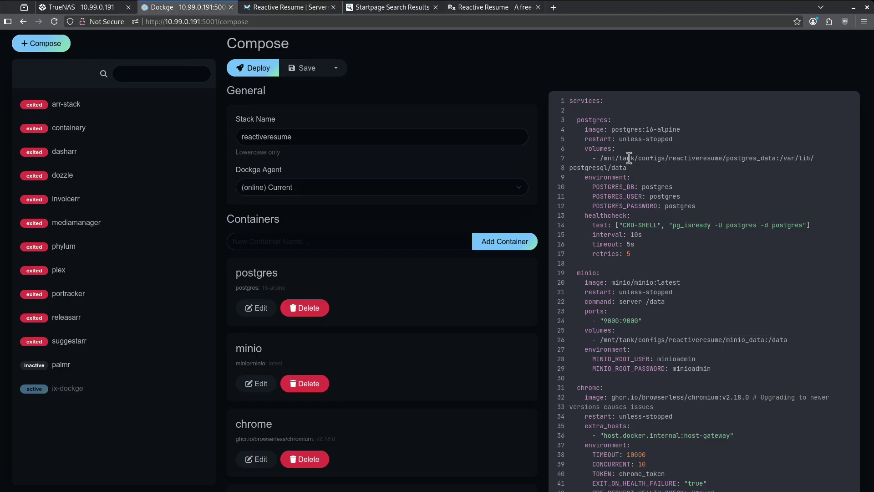
{"action": "scroll", "coordinate": [679, 228], "scroll_direction": "down", "scroll_amount": 10}
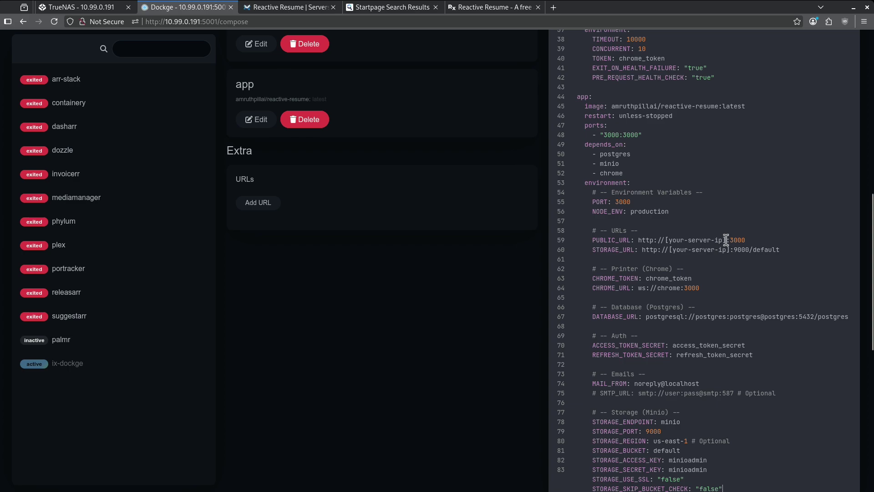
{"action": "left_click_drag", "start_coordinate": [726, 240], "coordinate": [665, 239]}
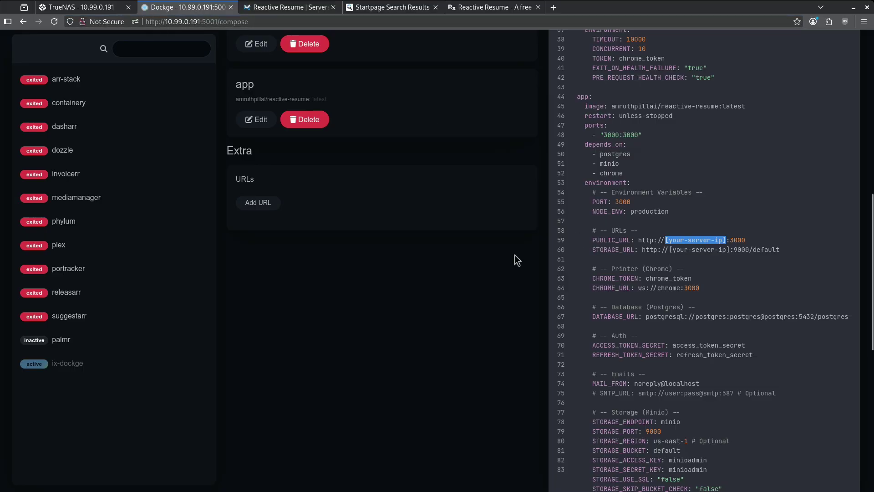
{"action": "key", "text": "ctrl+v"}
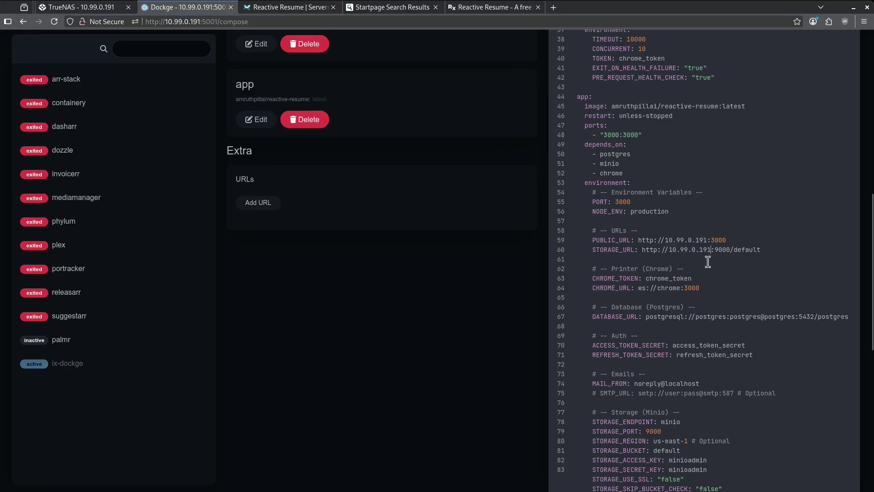
Step: Deploy the reactiveresume stack and open the running app on port 3000
{"action": "scroll", "coordinate": [708, 262], "scroll_direction": "up", "scroll_amount": 10}
{"action": "left_click", "coordinate": [257, 104]}
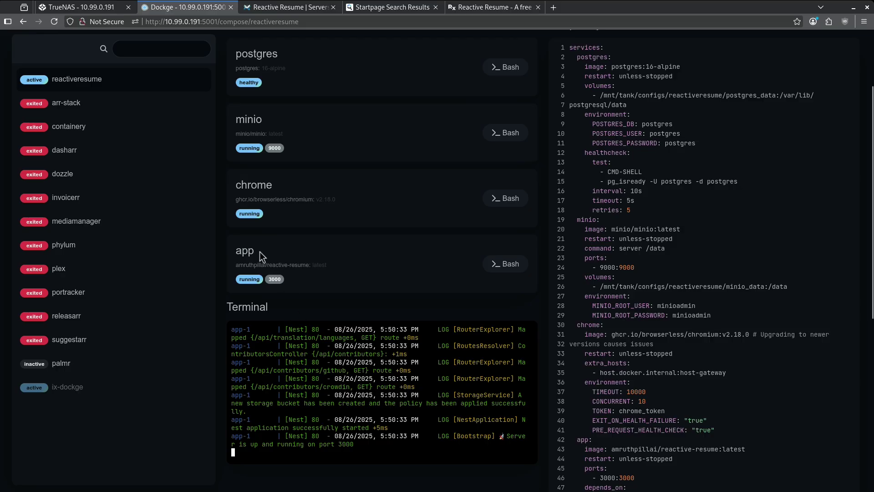
{"action": "left_click", "coordinate": [274, 279]}
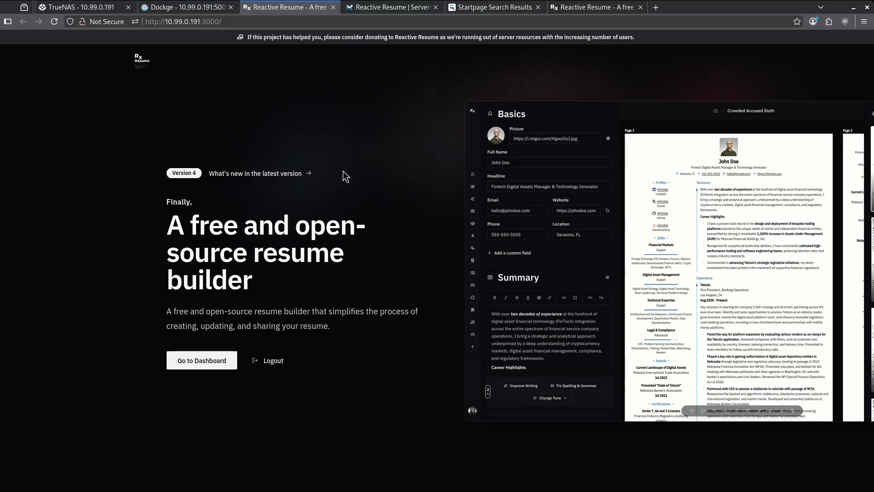
Step: Open the account registration form and enter admin as both name and username
{"action": "left_click", "coordinate": [221, 366]}
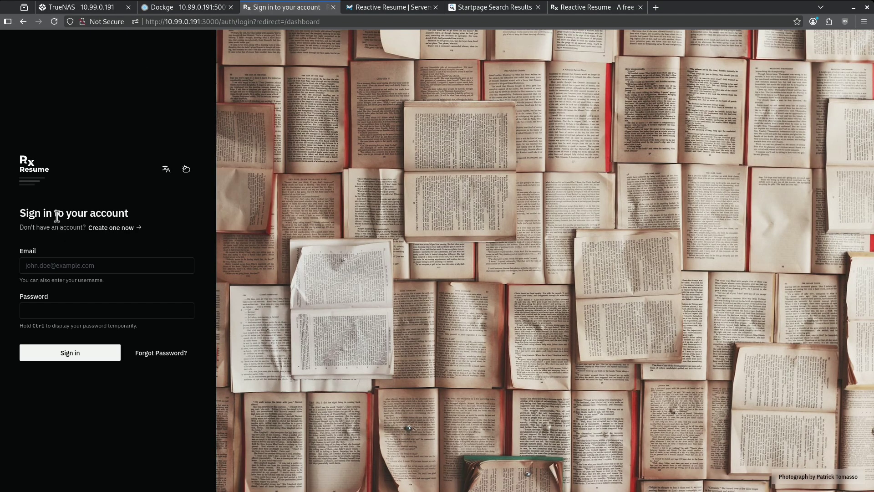
{"action": "left_click", "coordinate": [117, 228]}
{"action": "left_click", "coordinate": [105, 231]}
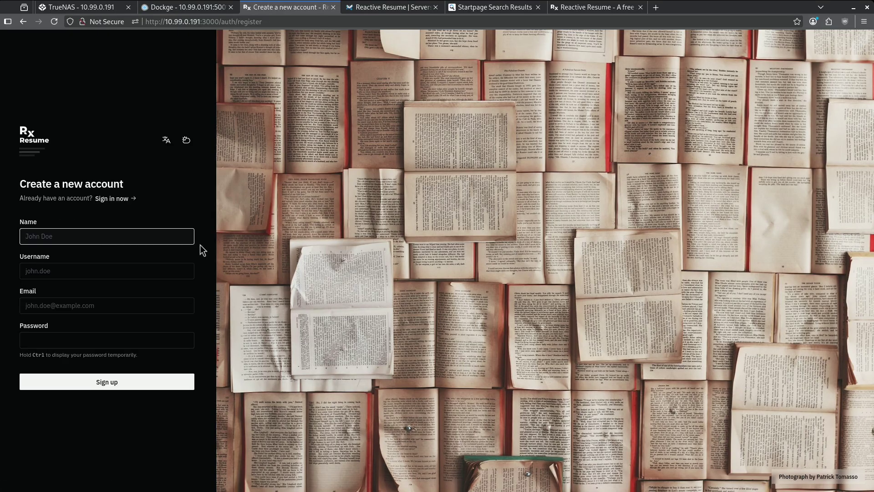
{"action": "type", "text": "admin"}
{"action": "key", "text": "Tab"}
{"action": "type", "text": "admin"}
Step: Fill in the account e-mail and password, register, and continue to the Resumes dashboard
{"action": "key", "text": "Tab"}
{"action": "type", "text": "admin@test.com"}
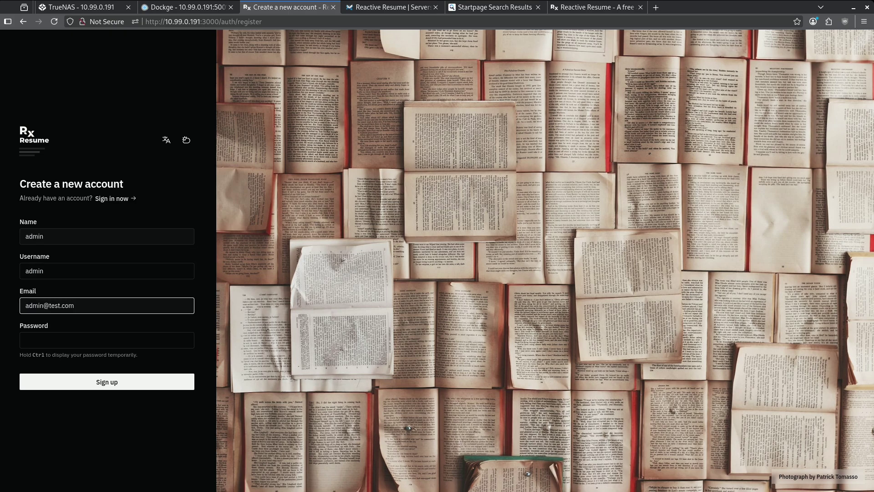
{"action": "key", "text": "Tab"}
{"action": "type", "text": "admn"}
{"action": "key", "text": "BackSpace"}
{"action": "type", "text": "in12"}
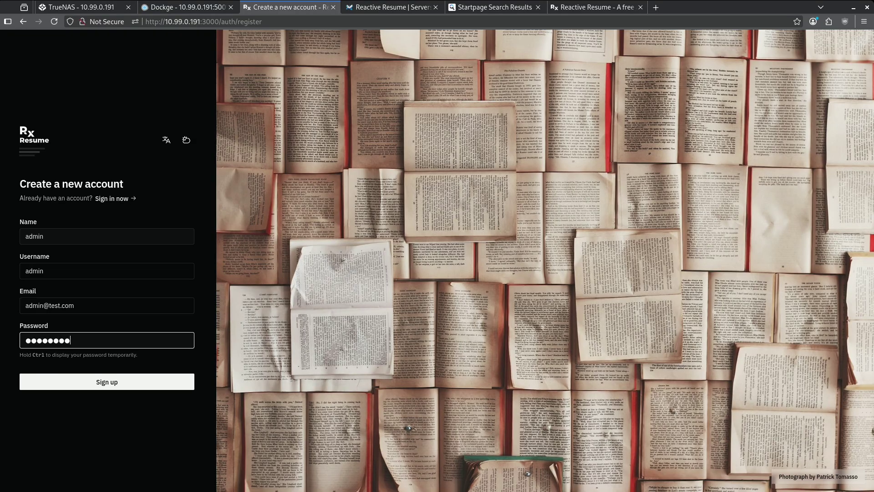
{"action": "key", "text": "Return"}
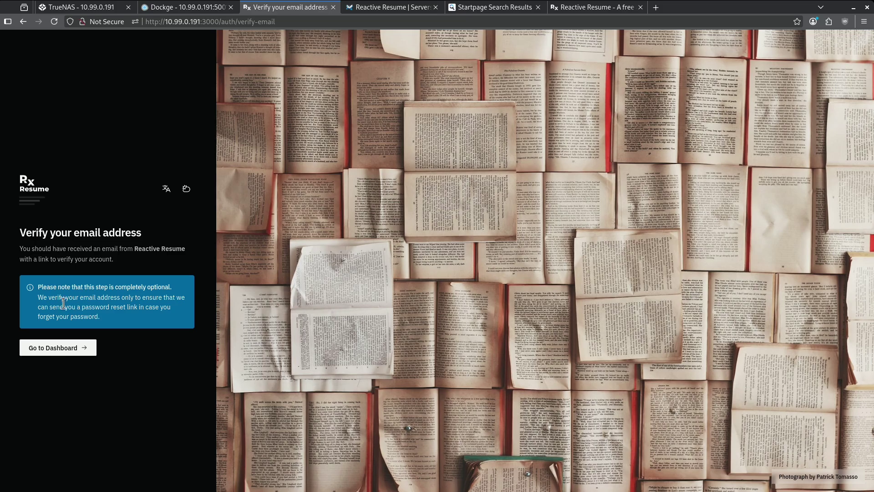
{"action": "left_click", "coordinate": [73, 347]}
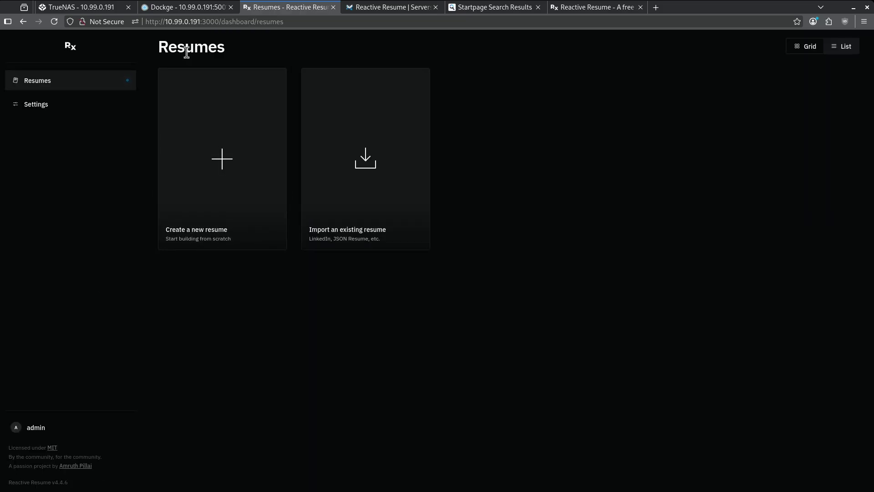
Step: Open the Import dialog, look at its file types, and close it without importing
{"action": "left_click", "coordinate": [340, 158]}
{"action": "left_click", "coordinate": [422, 254]}
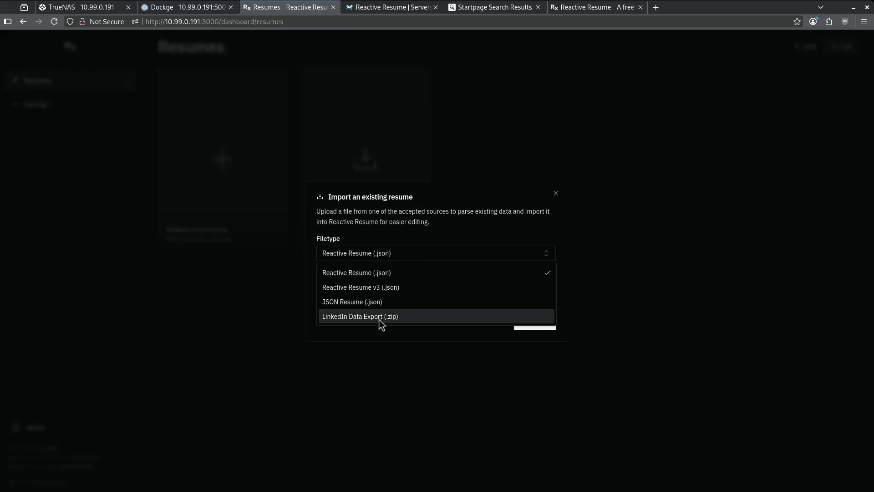
{"action": "left_click", "coordinate": [555, 193]}
{"action": "left_click", "coordinate": [556, 193]}
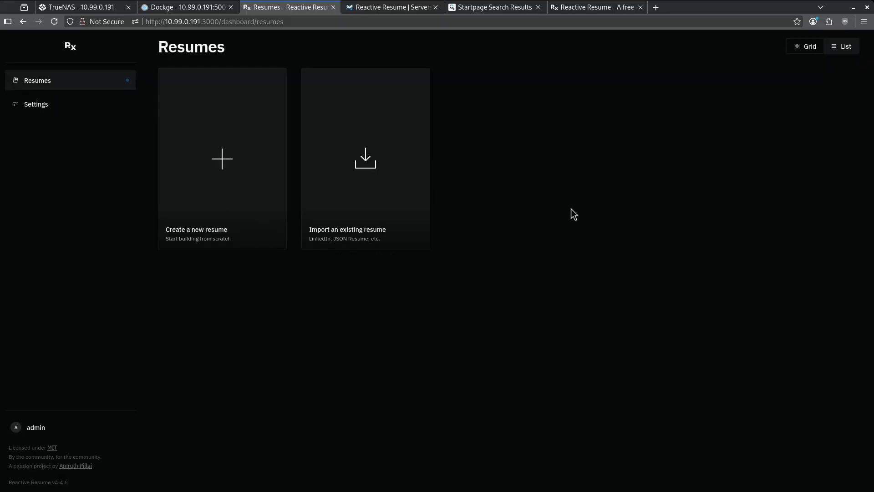
Step: Create a sample resume titled Inadequate Lovely Lamprey from the Create options
{"action": "left_click", "coordinate": [236, 181]}
{"action": "key", "text": "ctrl+v"}
{"action": "left_click", "coordinate": [547, 316]}
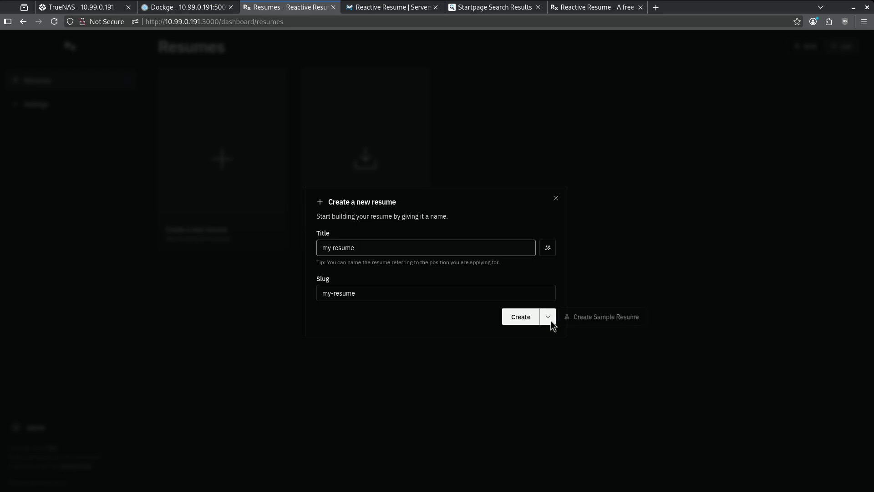
{"action": "left_click", "coordinate": [597, 318]}
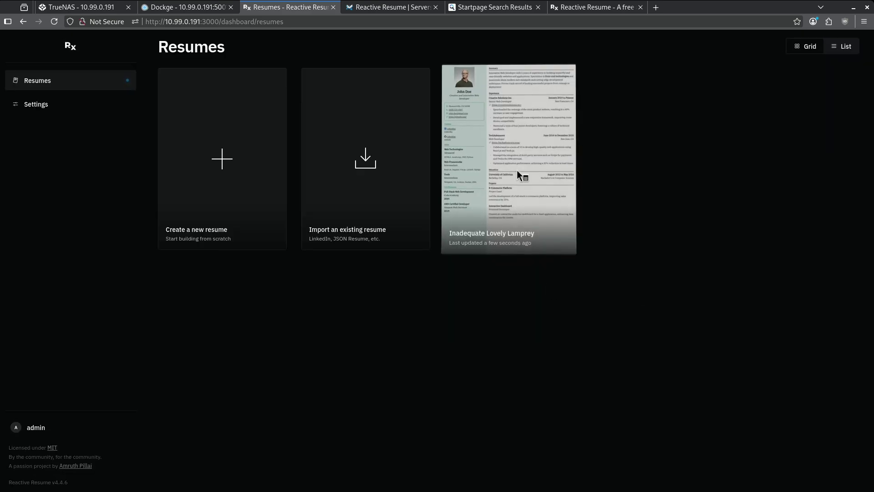
Step: Open the sample resume in the builder and scroll through the right settings panel
{"action": "left_click", "coordinate": [517, 170]}
{"action": "left_click", "coordinate": [506, 261]}
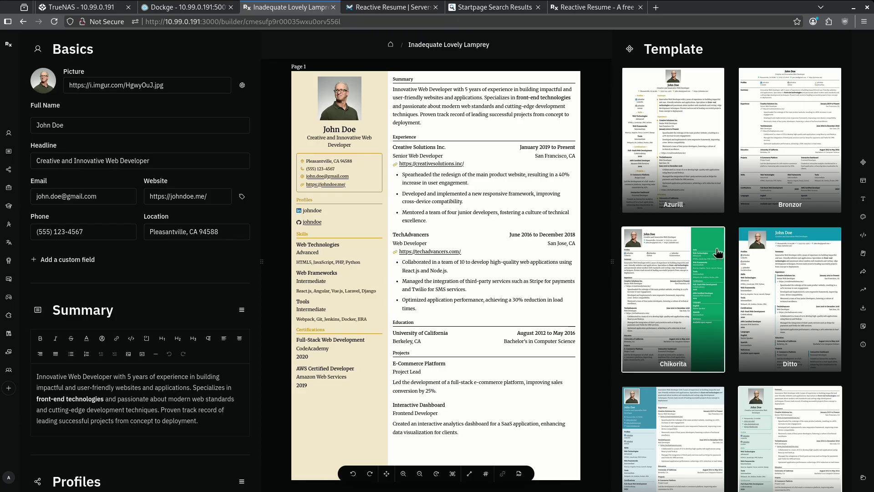
{"action": "scroll", "coordinate": [717, 259], "scroll_direction": "down", "scroll_amount": 10}
{"action": "scroll", "coordinate": [717, 264], "scroll_direction": "down", "scroll_amount": 15}
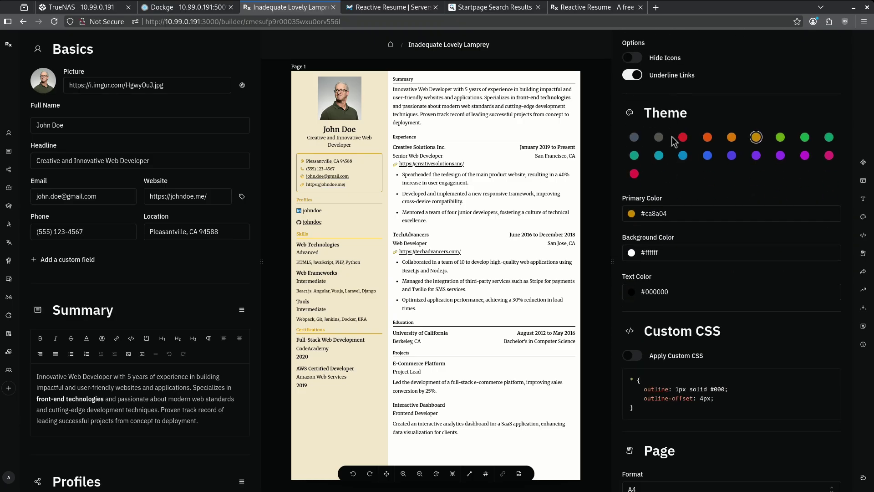
{"action": "scroll", "coordinate": [684, 221], "scroll_direction": "down", "scroll_amount": 8}
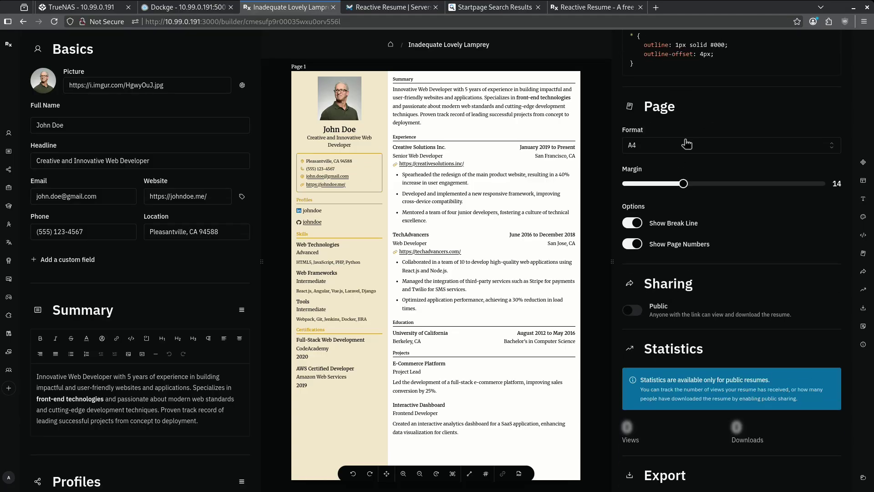
{"action": "scroll", "coordinate": [676, 138], "scroll_direction": "up", "scroll_amount": 20}
Step: Try the Azurill and Bronzor templates, then settle on Ditto
{"action": "left_click", "coordinate": [675, 122]}
{"action": "left_click", "coordinate": [745, 141]}
{"action": "left_click", "coordinate": [765, 334]}
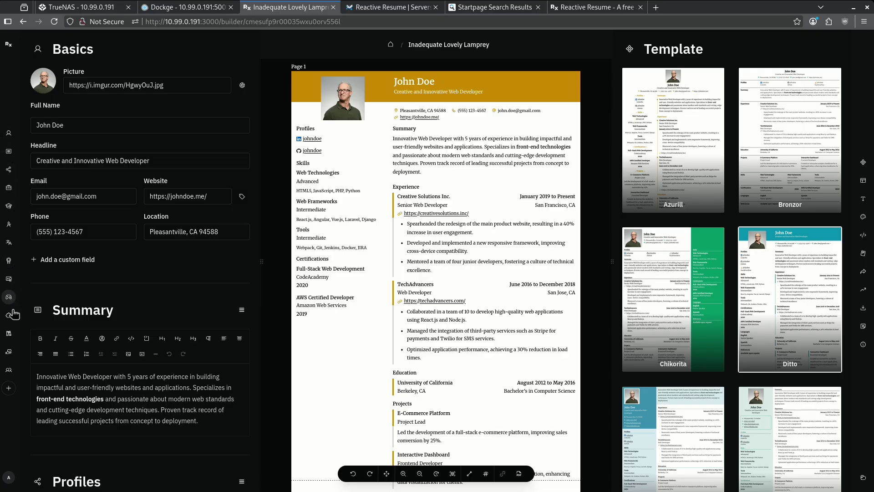
{"action": "left_click", "coordinate": [8, 133]}
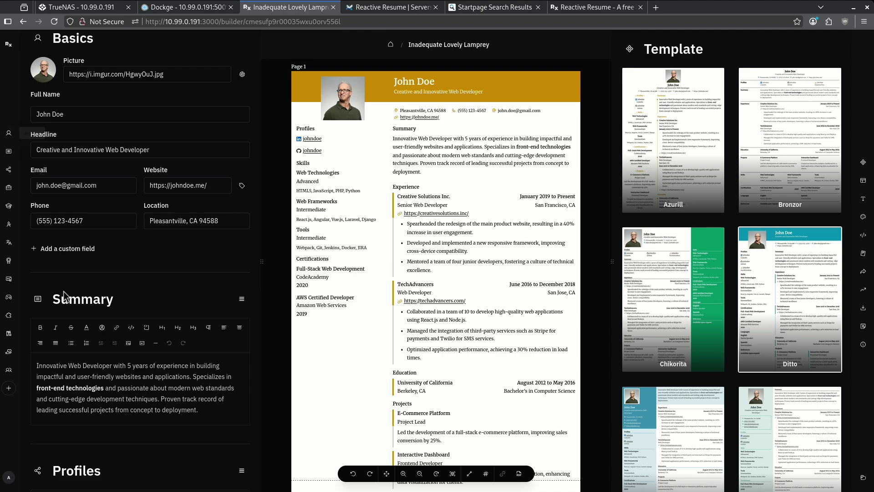
{"action": "left_click", "coordinate": [8, 333]}
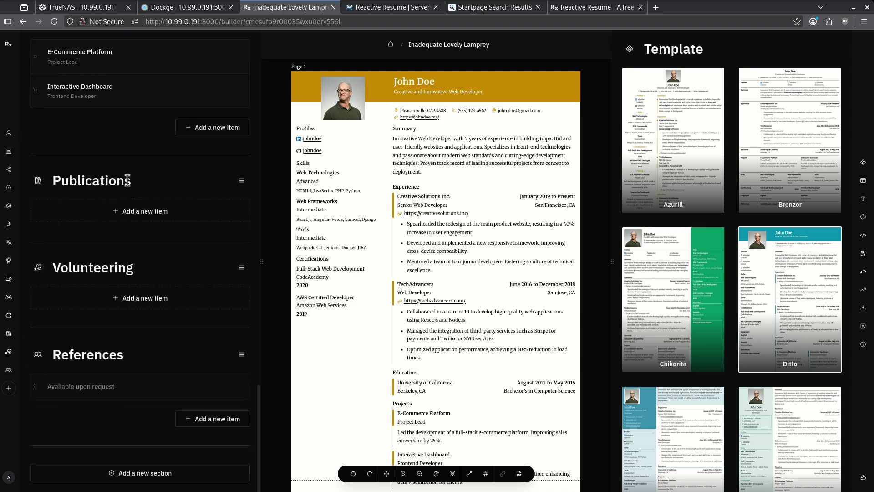
{"action": "left_click", "coordinate": [176, 217]}
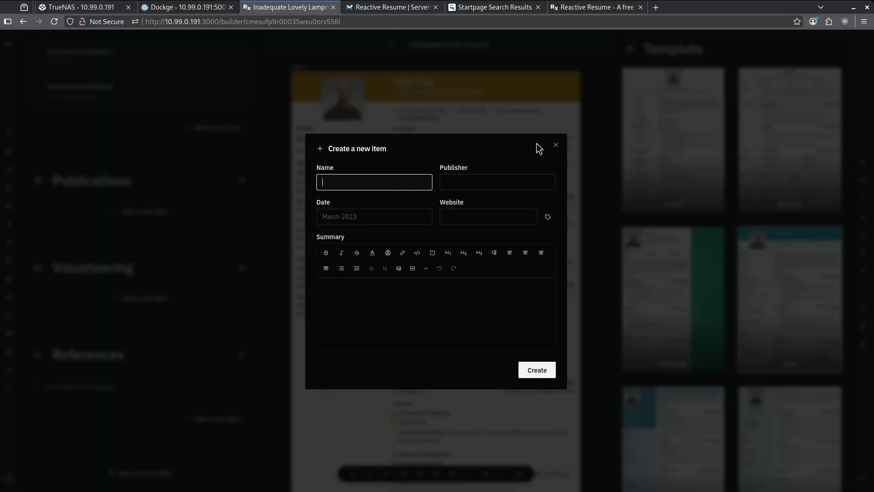
{"action": "left_click", "coordinate": [555, 145]}
{"action": "scroll", "coordinate": [201, 292], "scroll_direction": "up", "scroll_amount": 5}
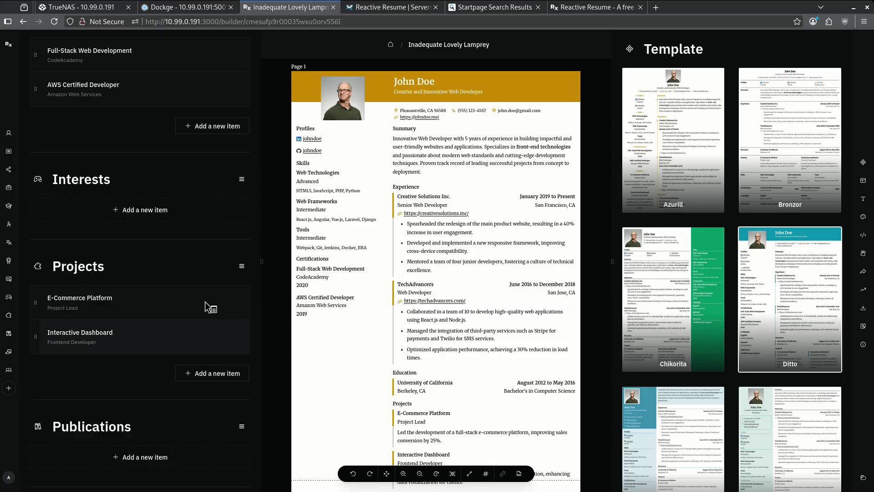
Step: Append 'I am adding to this summary.' to the E-Commerce Platform project summary and save
{"action": "right_click", "coordinate": [173, 318]}
{"action": "left_click", "coordinate": [160, 350]}
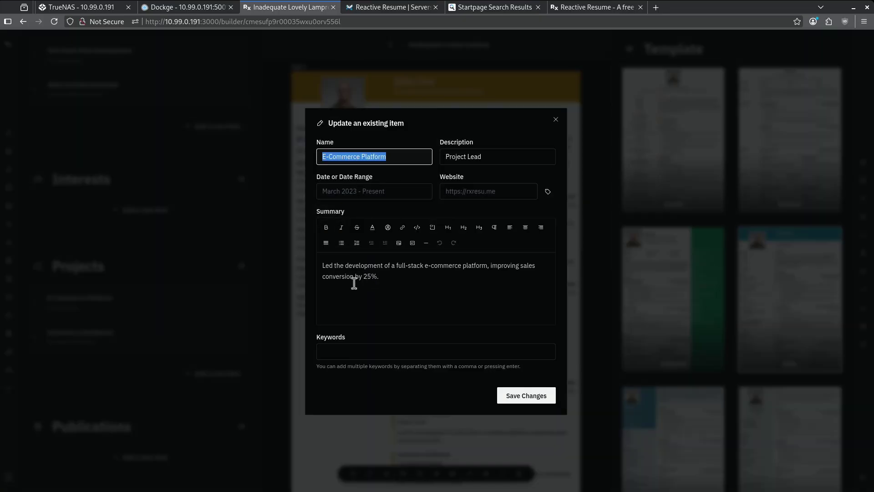
{"action": "left_click", "coordinate": [396, 279]}
{"action": "type", "text": "I am adding to this summary."}
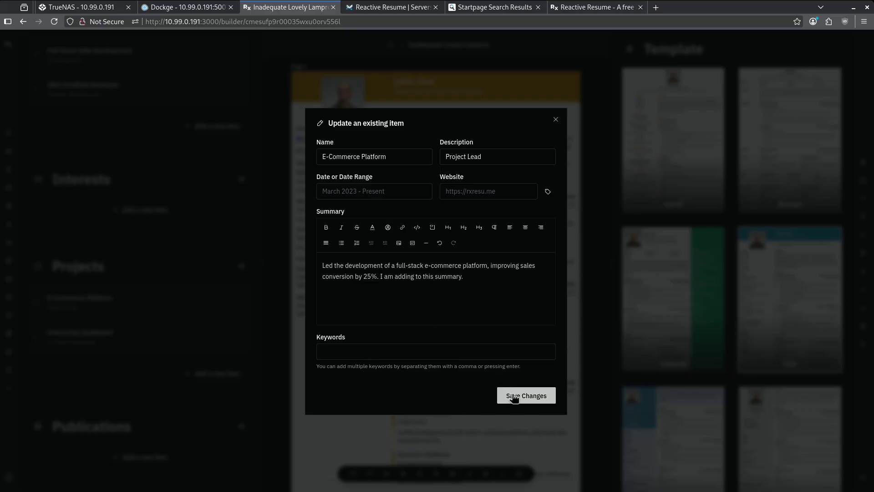
{"action": "left_click", "coordinate": [511, 394]}
Step: Hide the Projects section from the resume
{"action": "scroll", "coordinate": [452, 370], "scroll_direction": "up", "scroll_amount": 5}
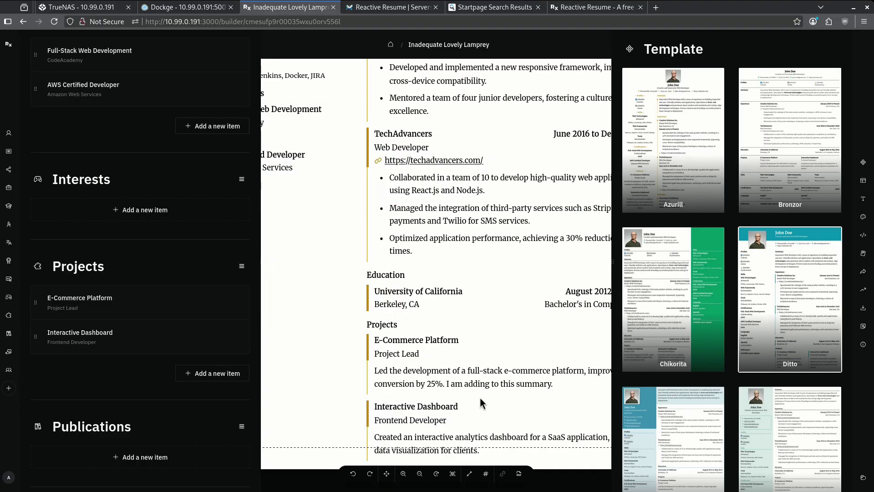
{"action": "left_click_drag", "start_coordinate": [480, 398], "coordinate": [399, 390]}
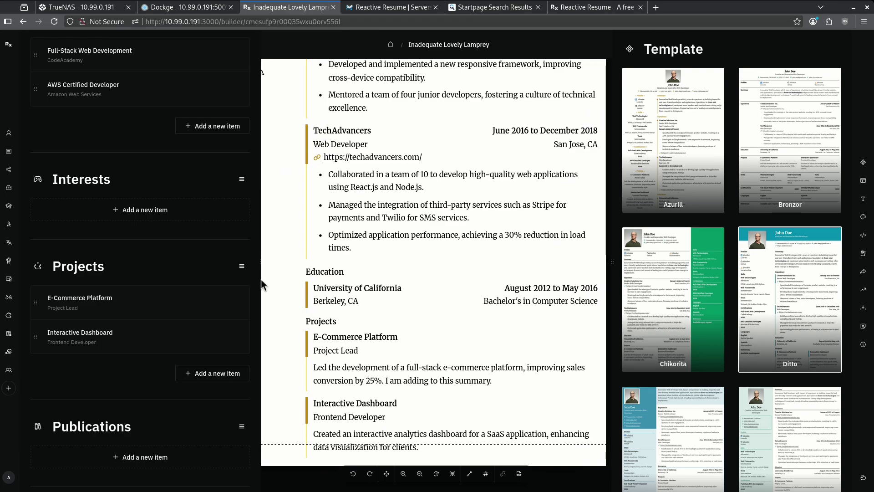
{"action": "left_click", "coordinate": [242, 266]}
{"action": "left_click", "coordinate": [238, 319]}
{"action": "left_click", "coordinate": [236, 319]}
{"action": "right_click", "coordinate": [191, 306]}
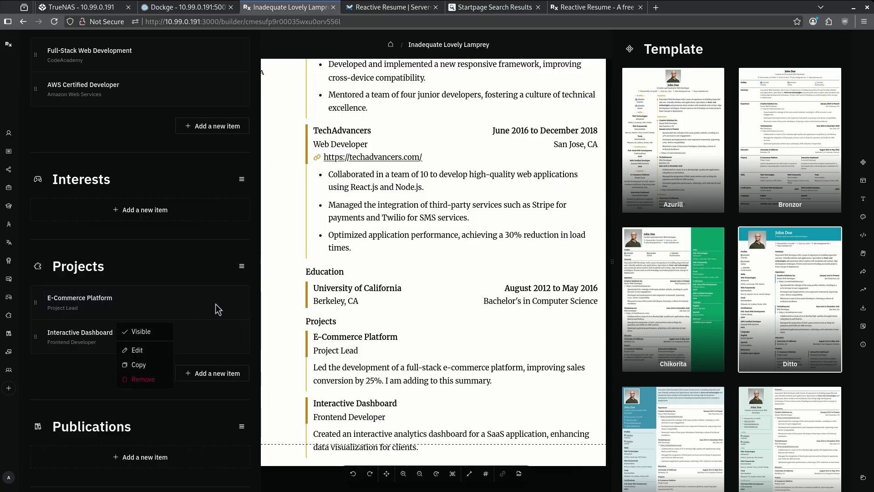
{"action": "left_click", "coordinate": [157, 335]}
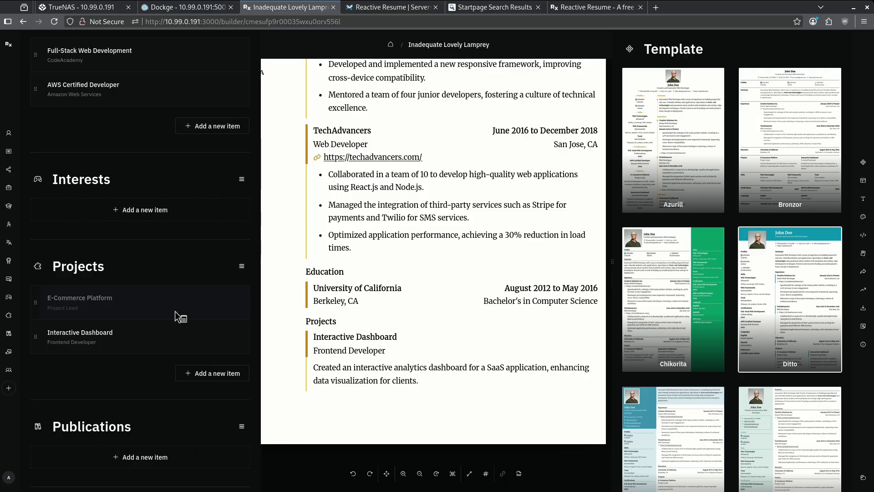
{"action": "right_click", "coordinate": [180, 317]}
{"action": "left_click", "coordinate": [151, 332]}
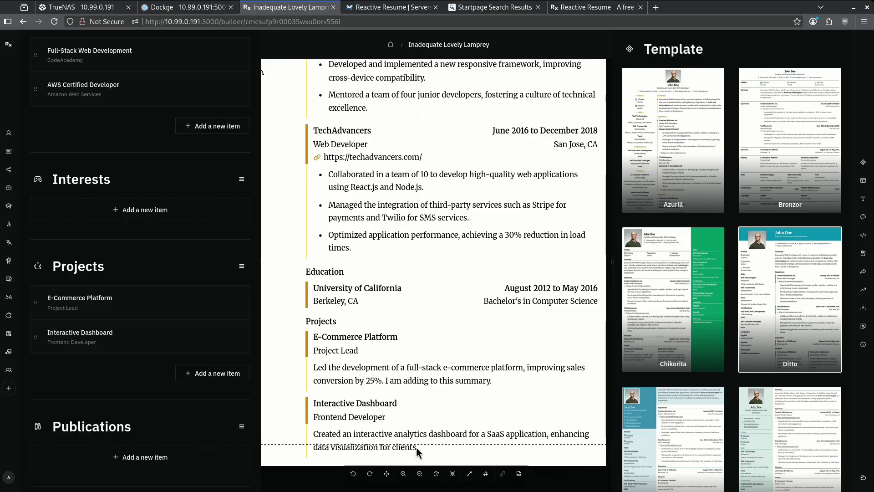
Step: Switch on the Public toggle under Sharing so the resume gets a shareable link
{"action": "scroll", "coordinate": [676, 357], "scroll_direction": "down", "scroll_amount": 15}
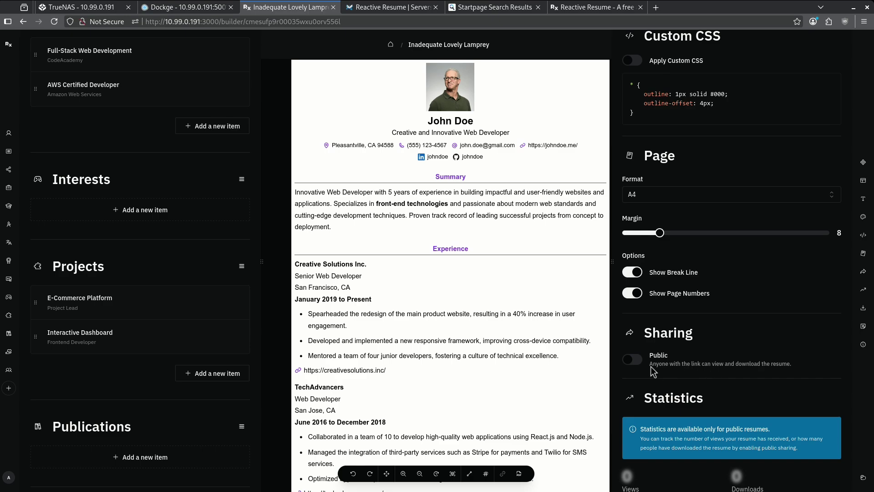
{"action": "left_click", "coordinate": [634, 359]}
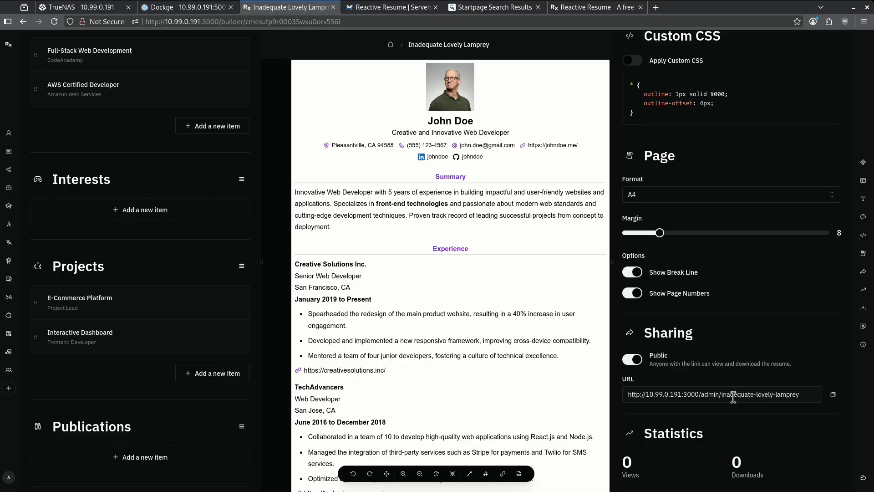
{"action": "scroll", "coordinate": [733, 396], "scroll_direction": "down", "scroll_amount": 5}
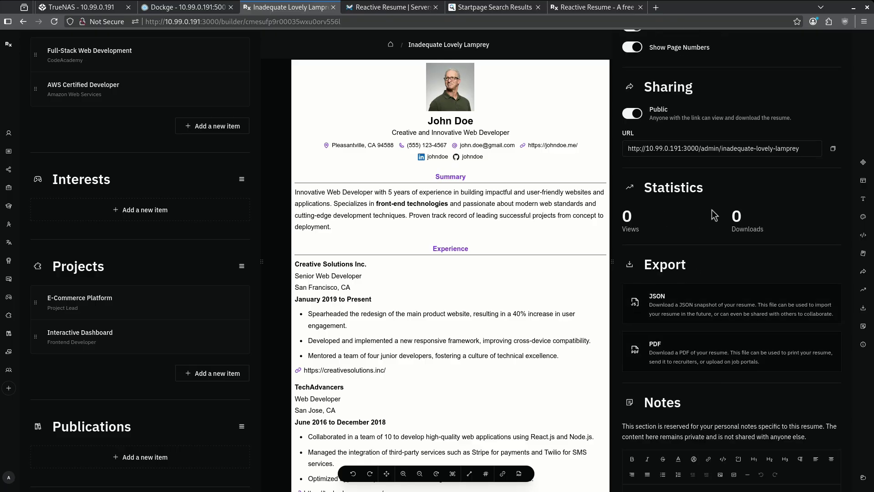